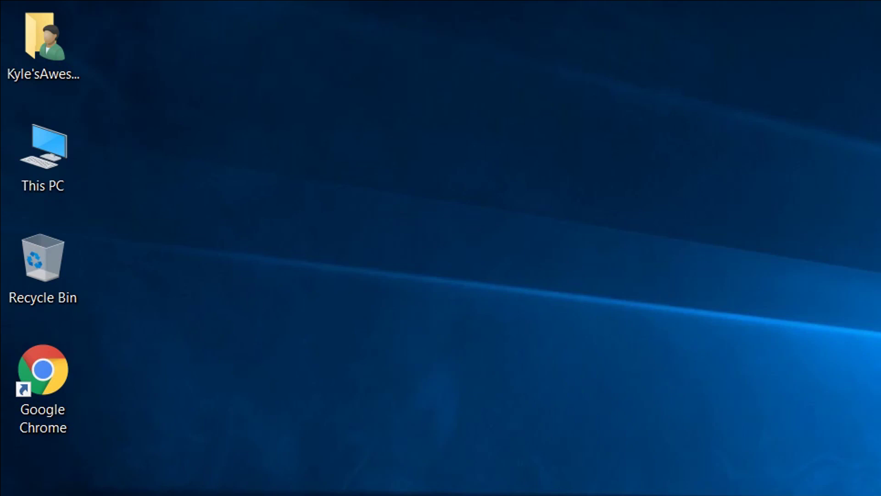
double_click(57, 393)
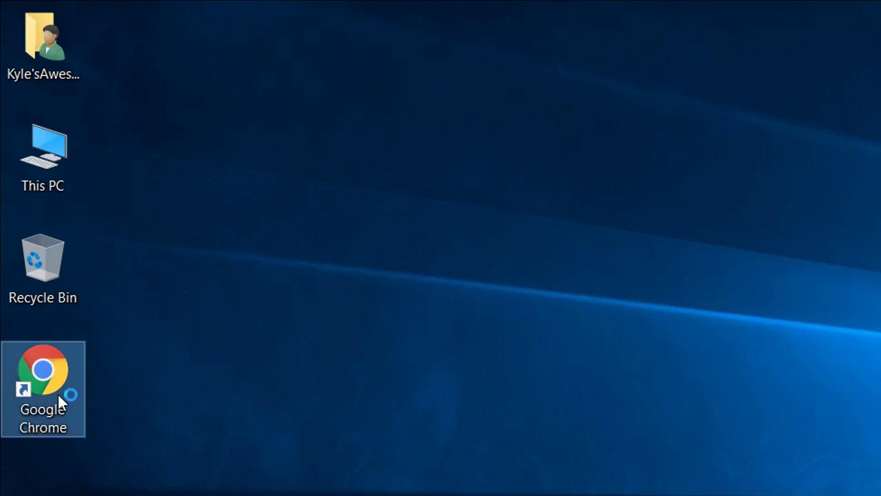
click(241, 27)
text(ww)
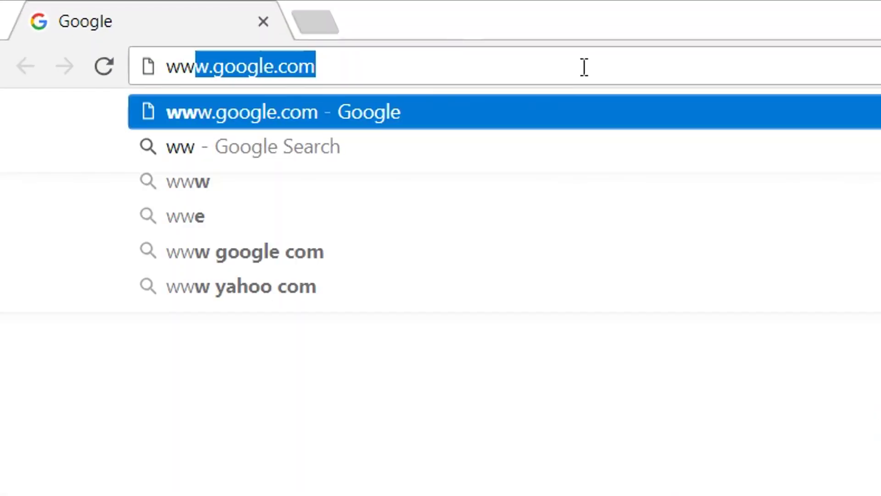
text(w.bennvenn.com)
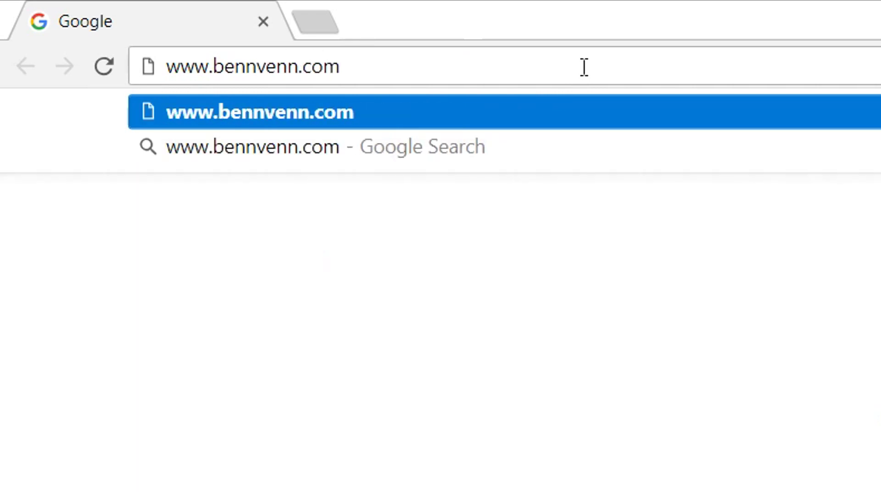
key(Return)
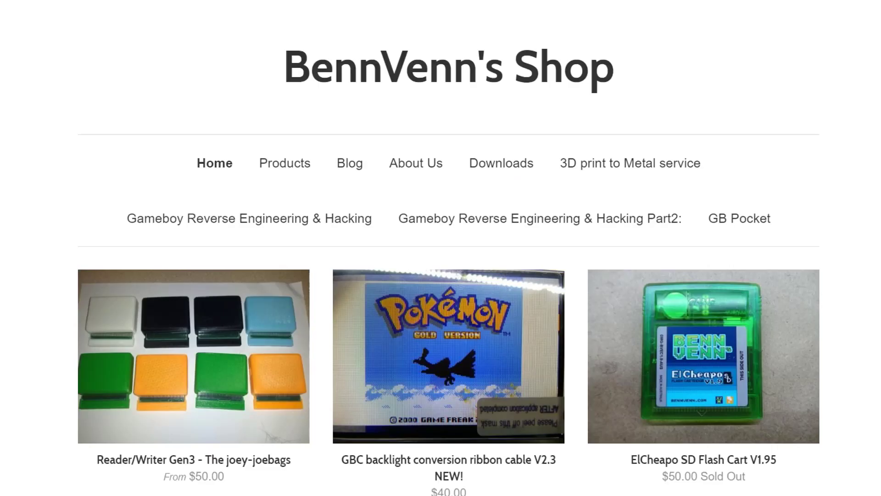
Open the shop's Downloads page and download the v3.34 software and firmware package.
click(511, 174)
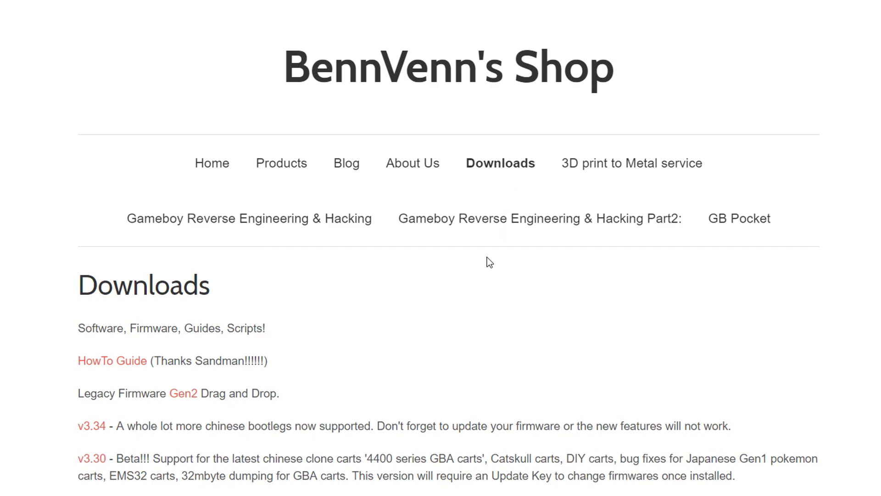
scroll(489, 262, down, 3)
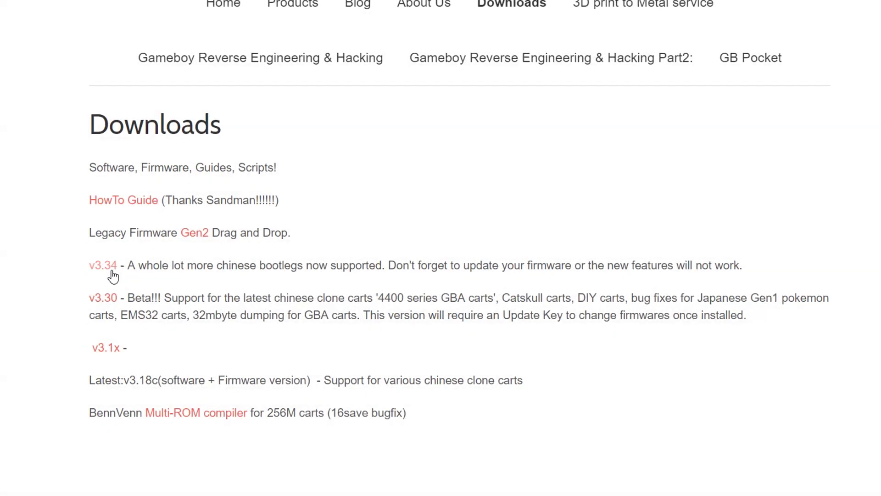
click(94, 275)
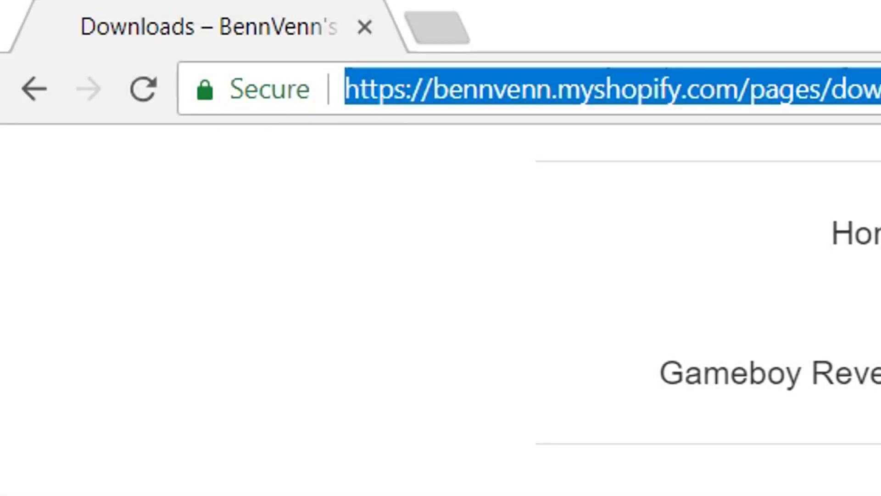
text(www.rarlab.)
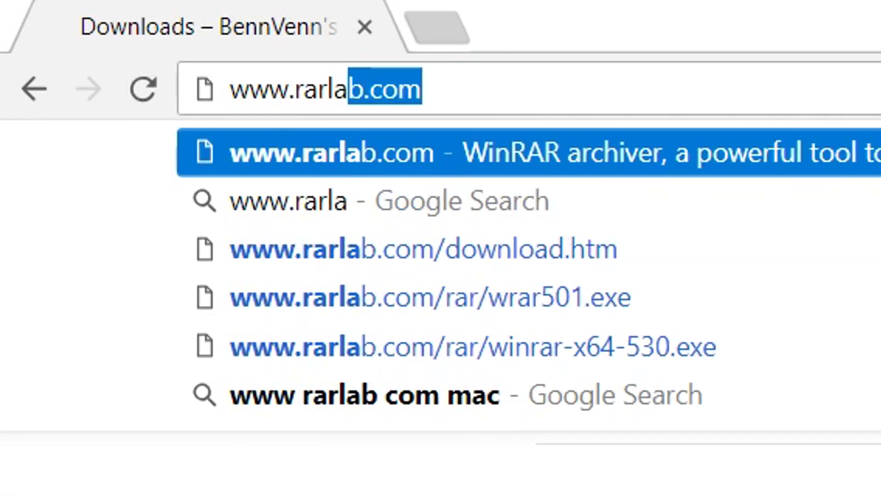
text(com)
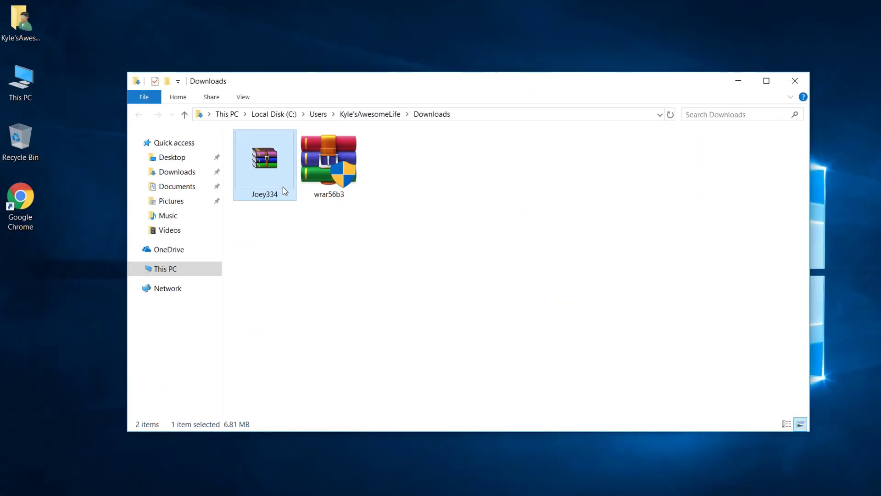
Open the Joey334 archive from the Downloads folder and extract dist, Driver and 3_34.ben to the desktop.
double_click(480, 276)
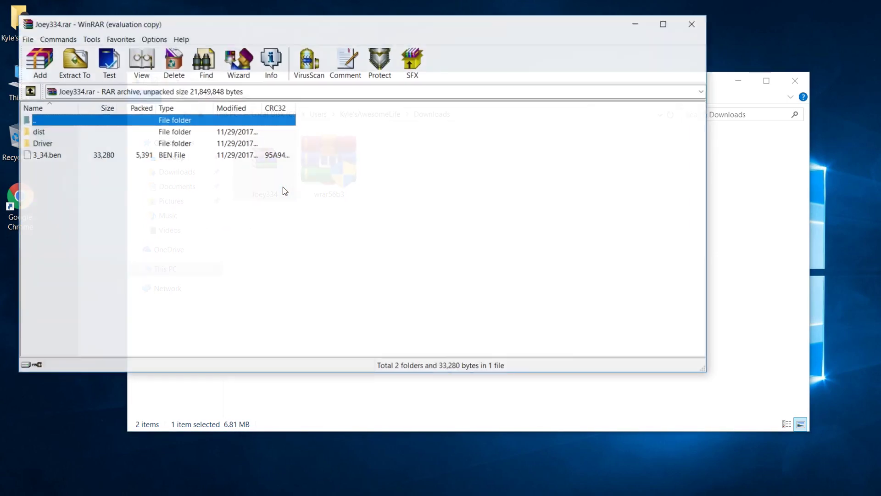
drag(69, 209, 861, 124)
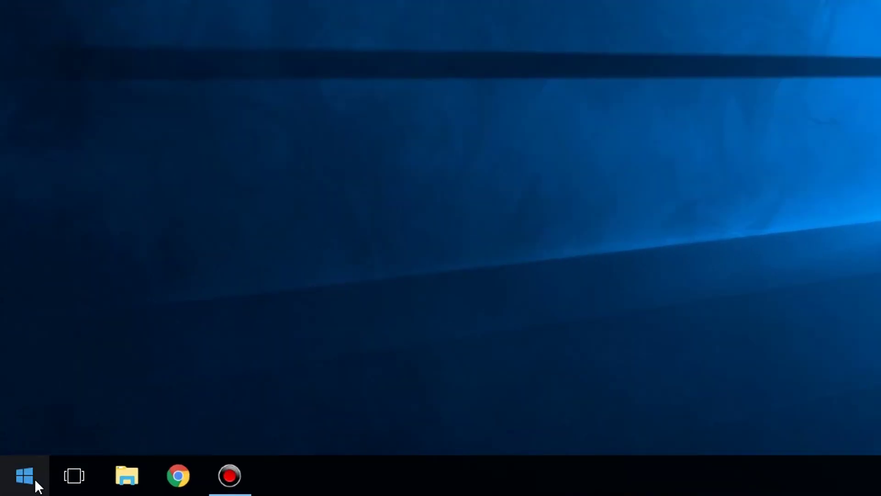
Open Device Manager and select the Joey Joebags v1.0 device under Other devices.
right_click(35, 478)
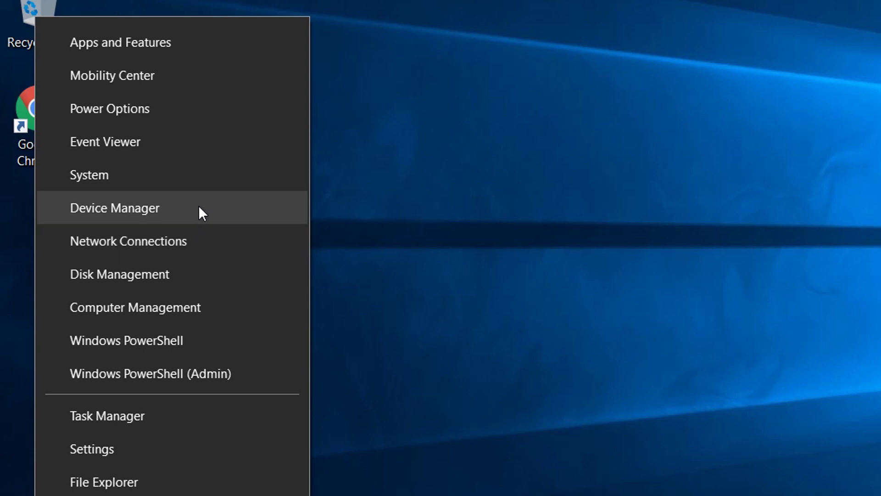
click(198, 206)
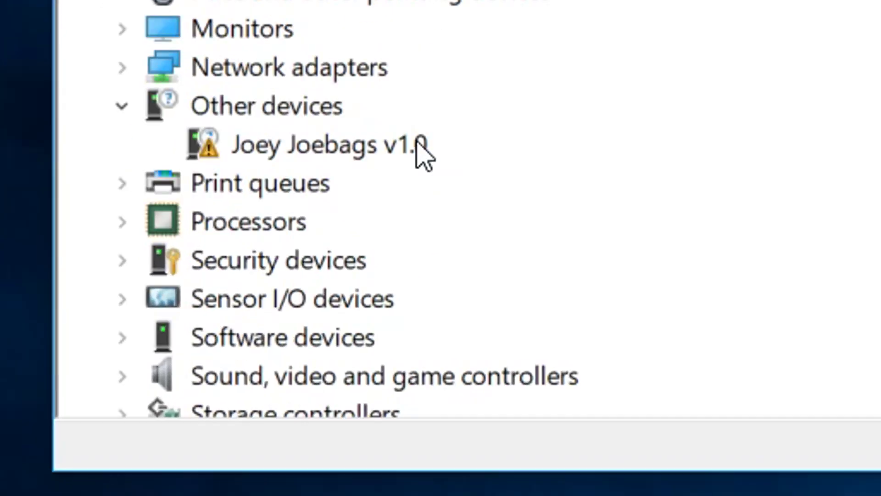
click(214, 359)
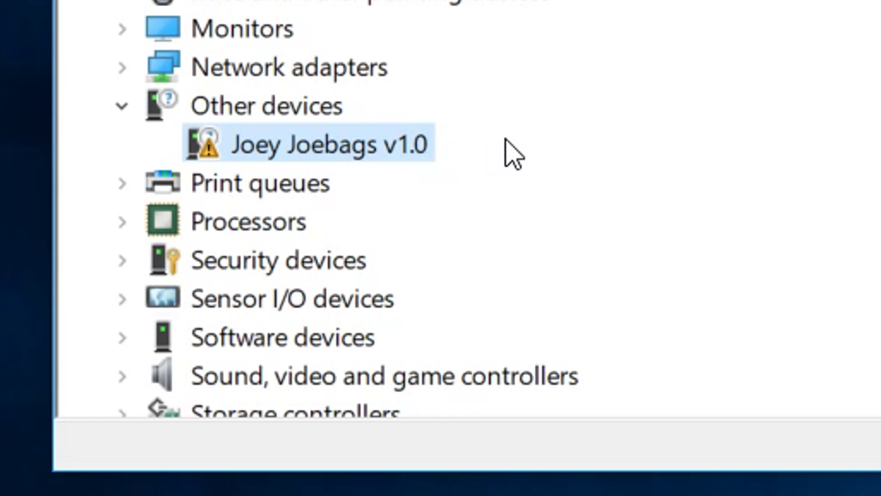
Start a manual driver update for Joey Joebags v1.0 and choose the desktop's Driver folder as the search location.
right_click(374, 149)
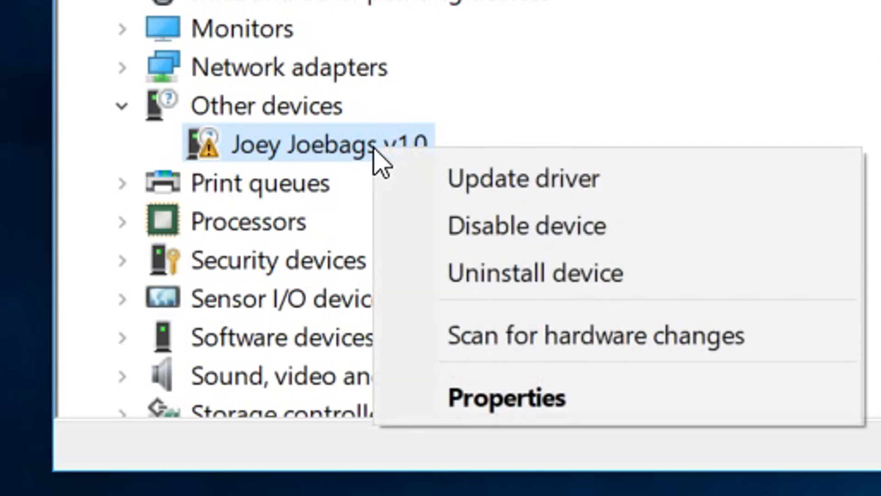
click(625, 190)
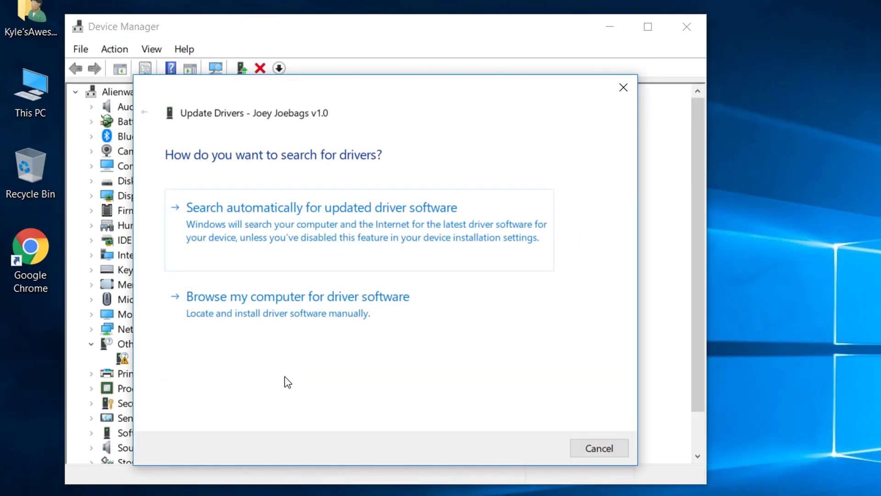
click(389, 319)
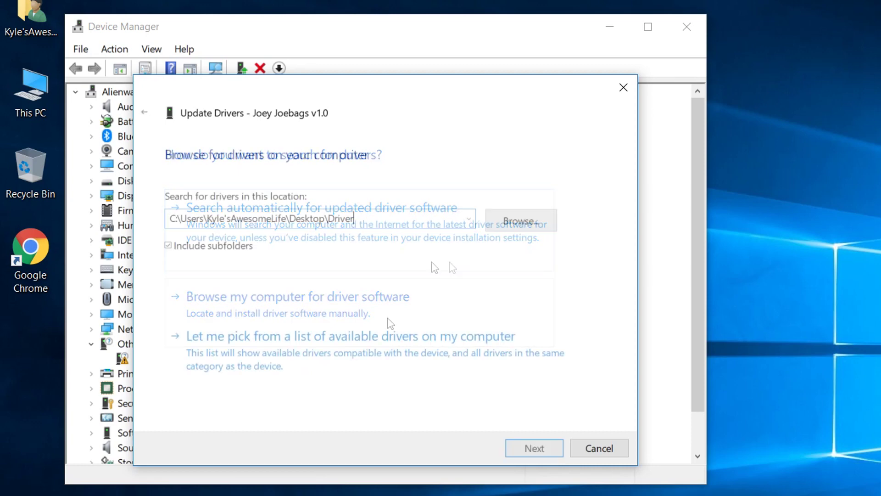
click(532, 232)
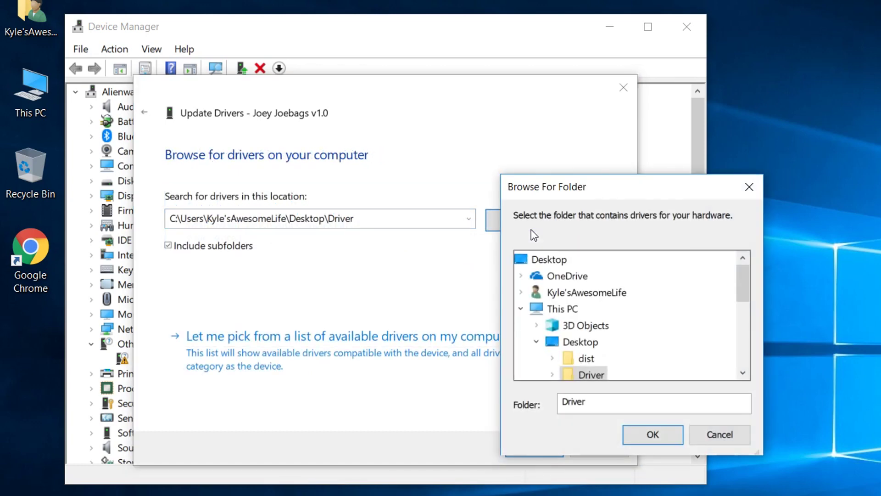
scroll(744, 271, down, 1)
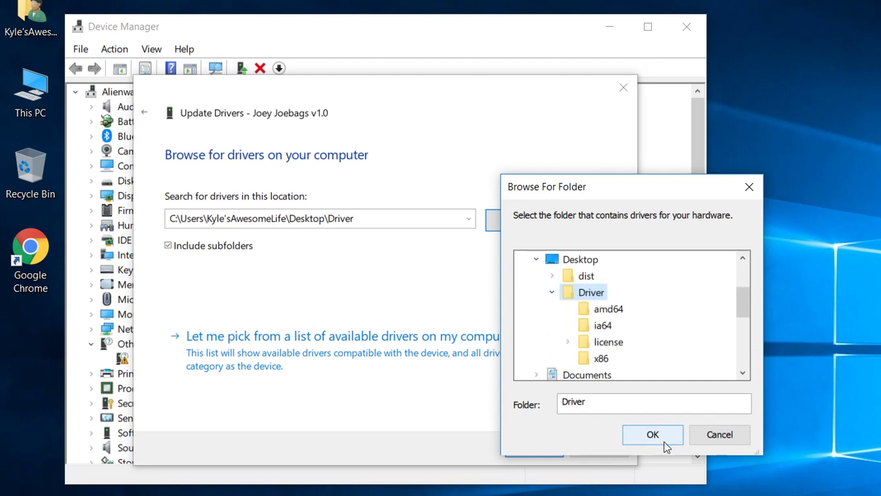
click(666, 445)
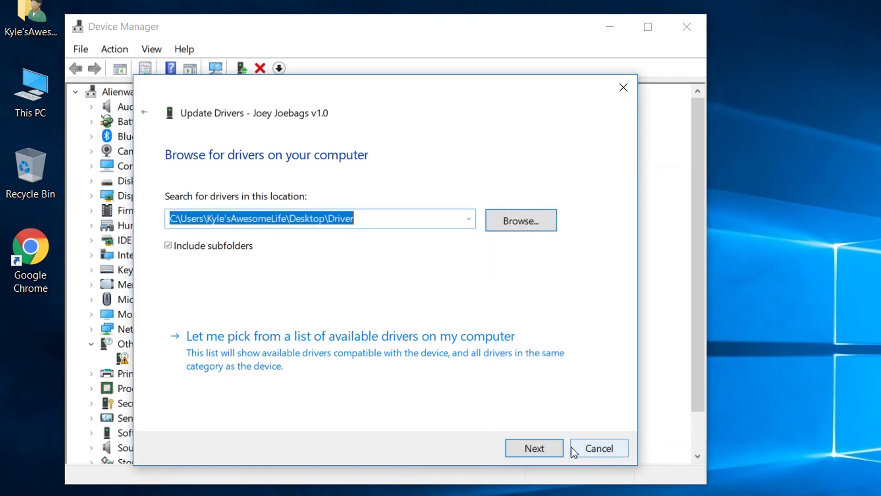
Install the Joey Joebags driver despite its unverified publisher, and close the update wizard and Device Manager.
click(553, 451)
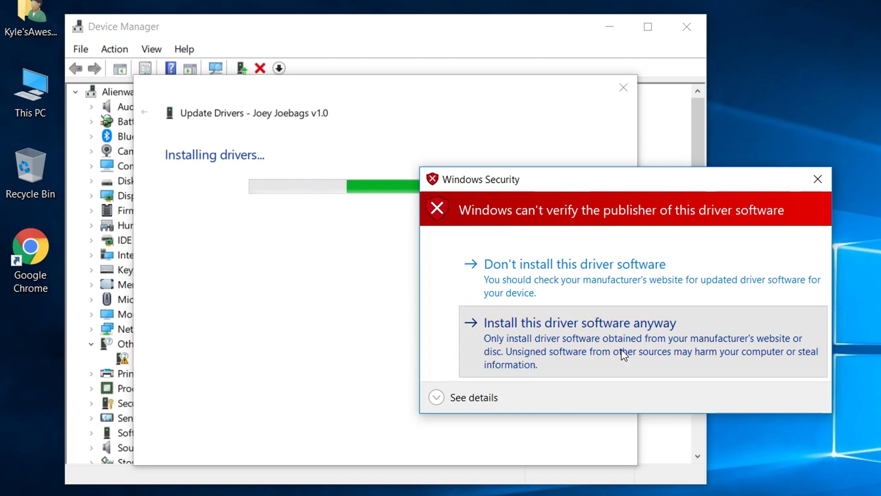
click(623, 354)
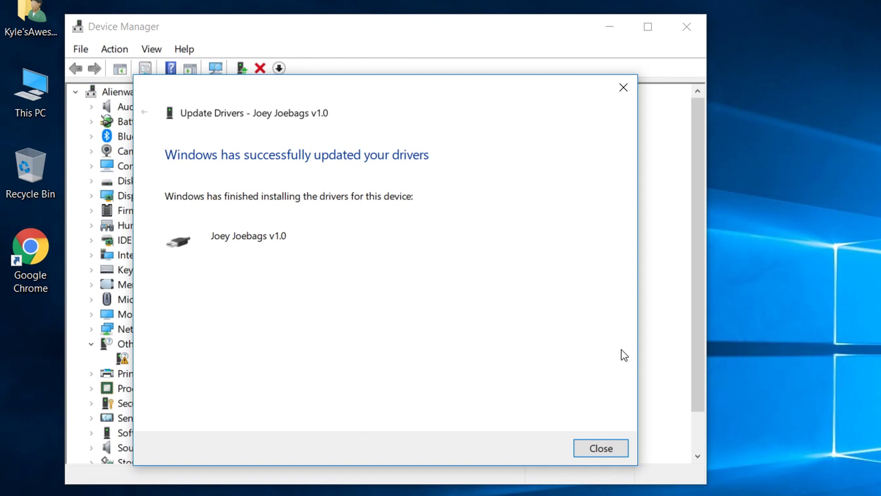
click(601, 449)
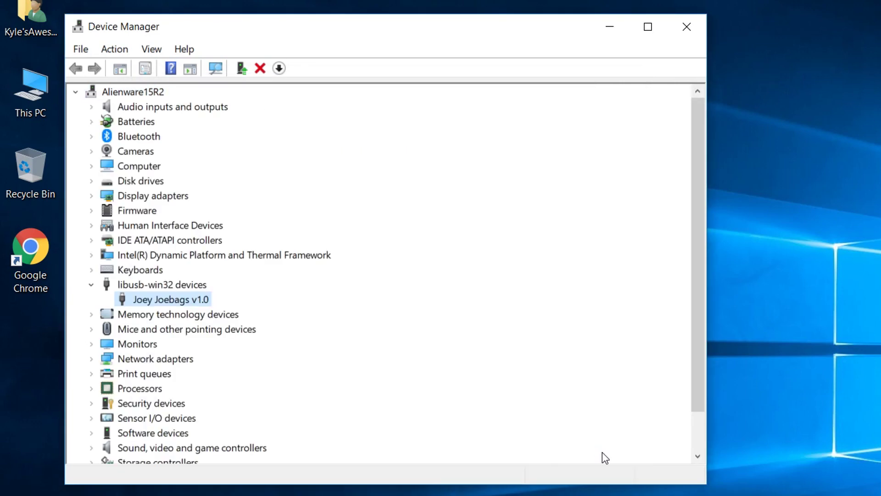
click(692, 30)
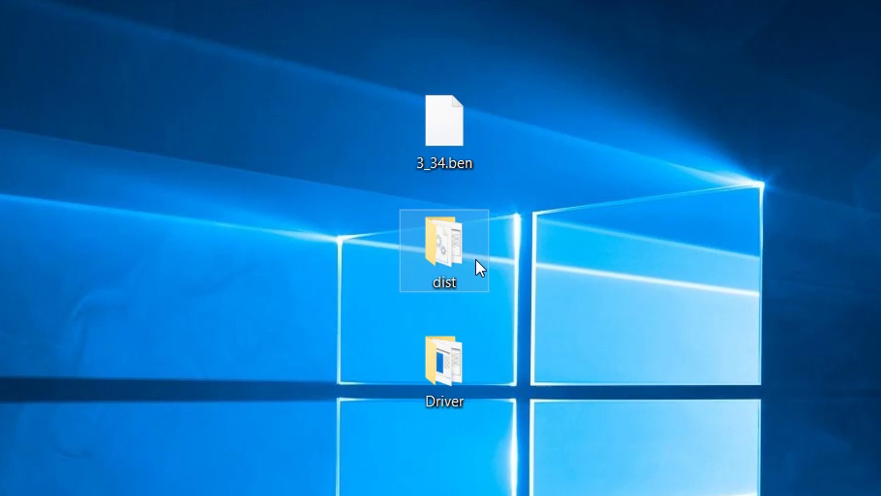
Run JoeyJoebags334 from the desktop's dist folder, allowing it past SmartScreen, and dismiss the welcome message.
double_click(476, 261)
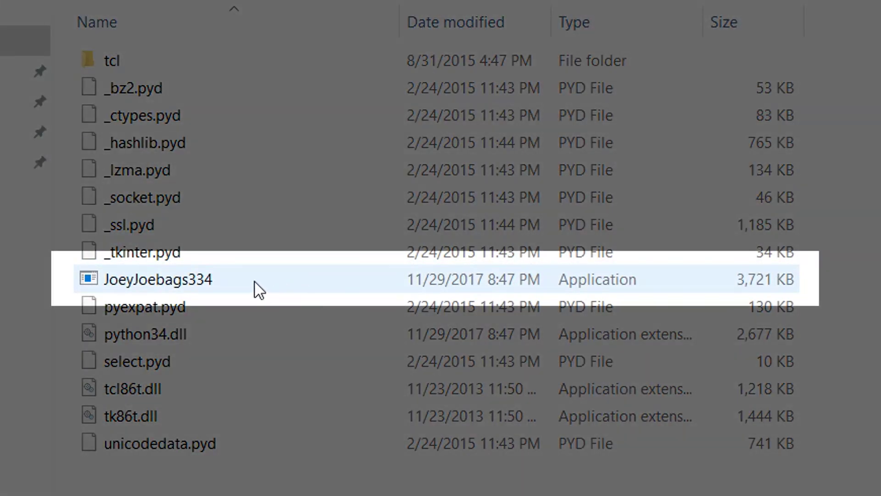
double_click(254, 281)
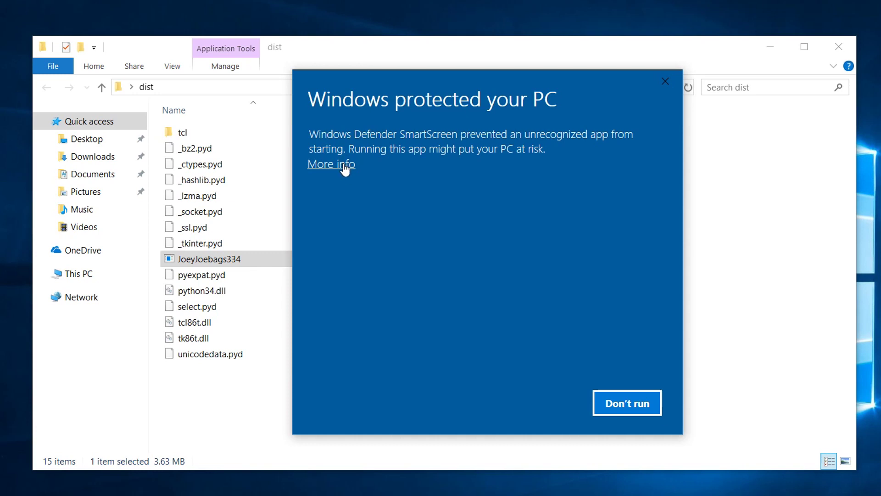
click(345, 165)
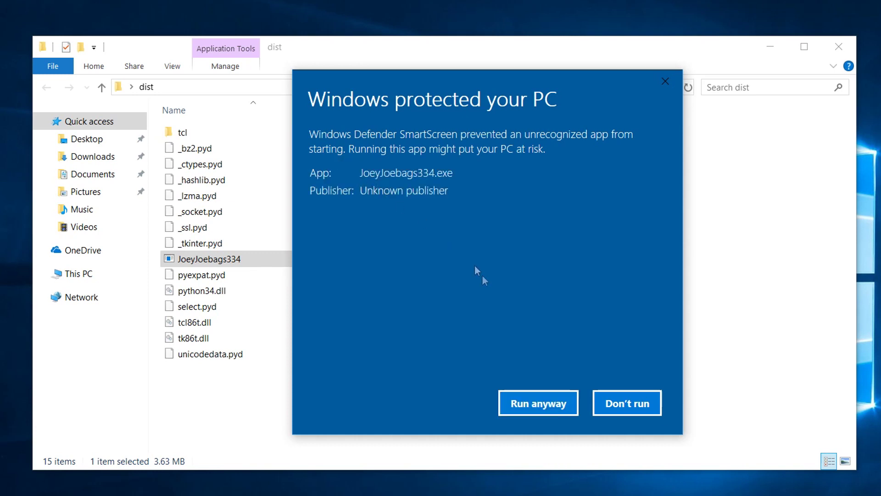
click(567, 412)
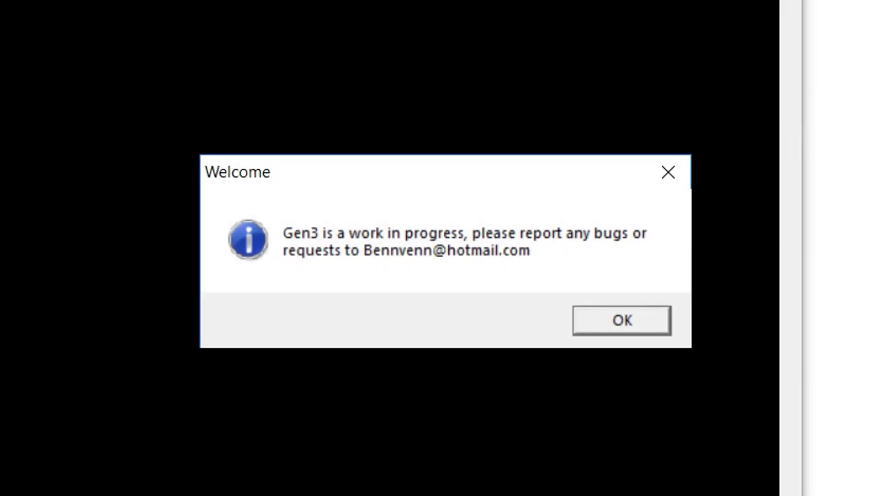
click(618, 317)
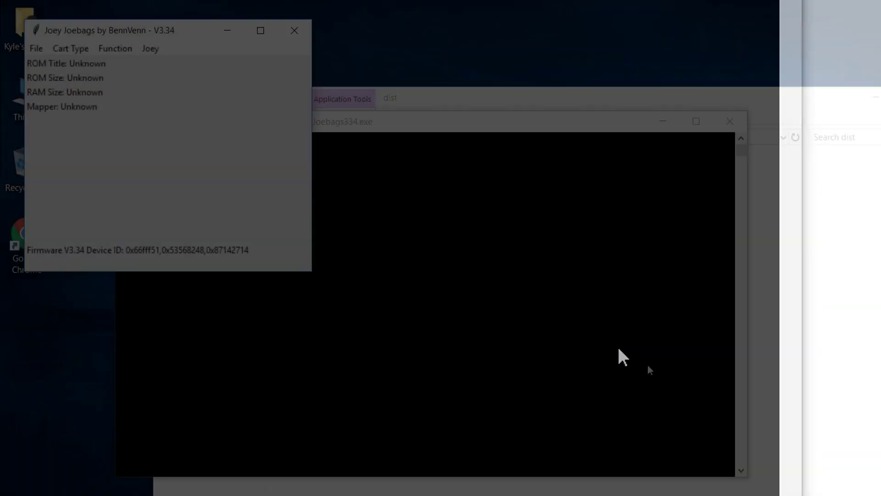